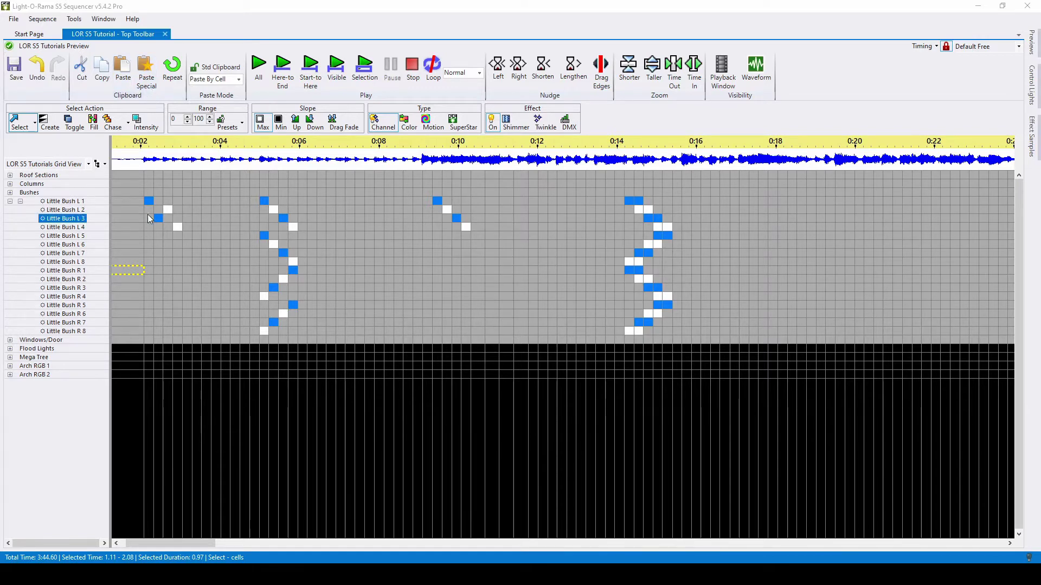
Paste the Little Bush L1–L4 chase bottom-up into L5–L8 using Paste Special
left_click_drag(150, 200, 179, 230)
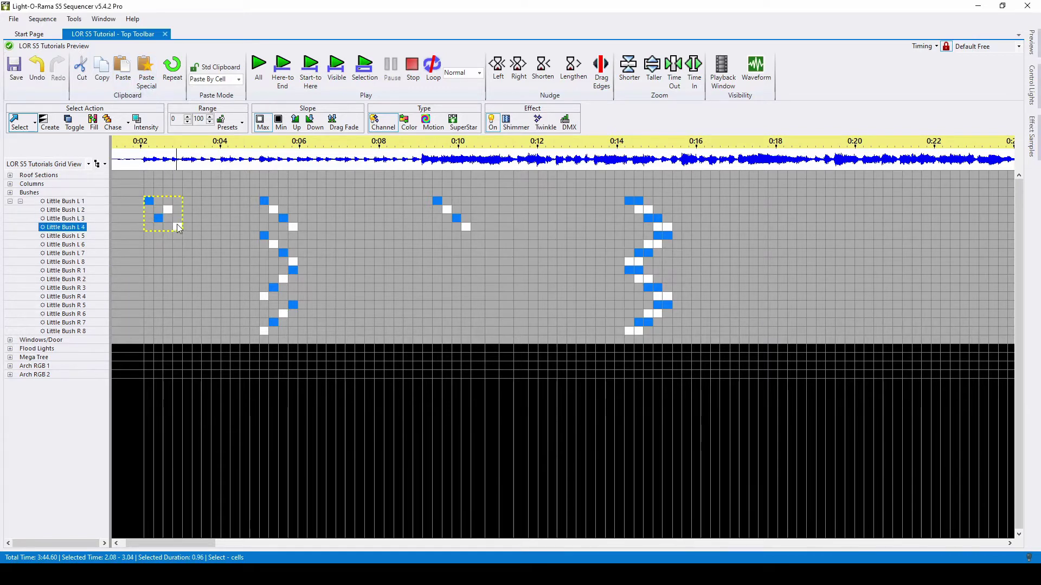
left_click(150, 263)
left_click(145, 71)
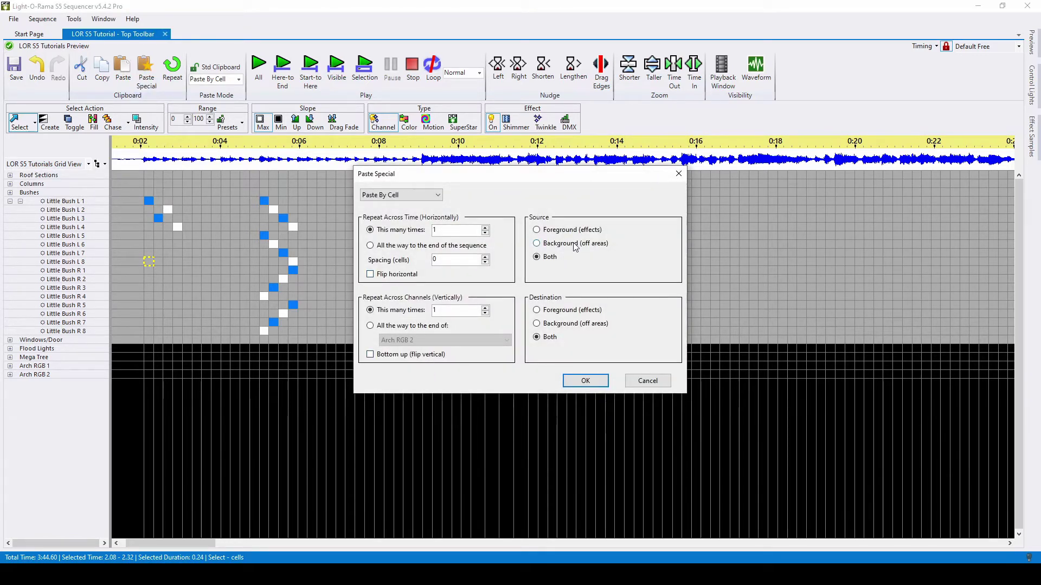
left_click(371, 356)
left_click(582, 382)
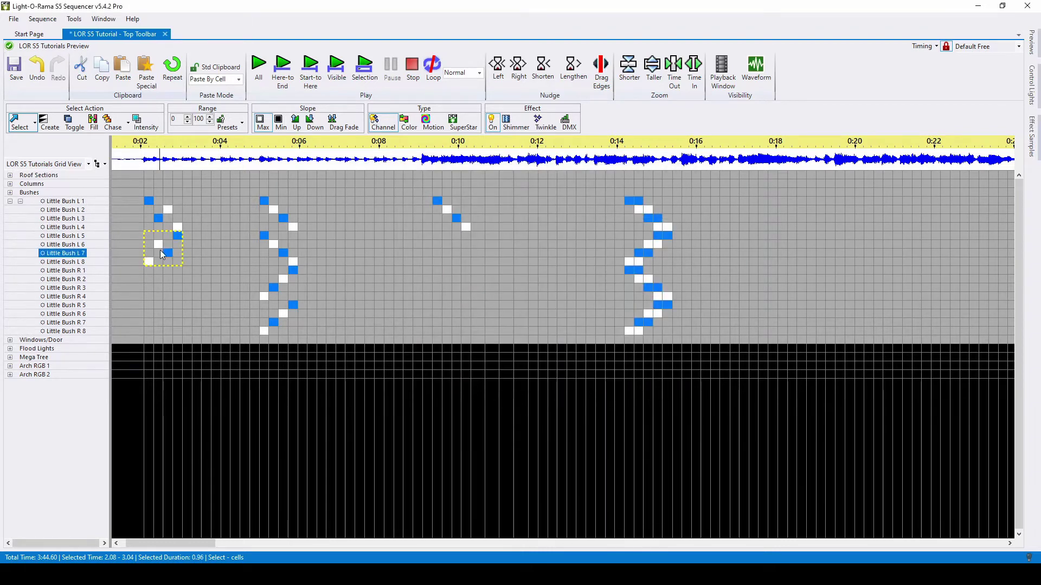
Paste a horizontally flipped copy of the chase at L1, 0:03
left_click(186, 200)
left_click(151, 84)
left_click(370, 274)
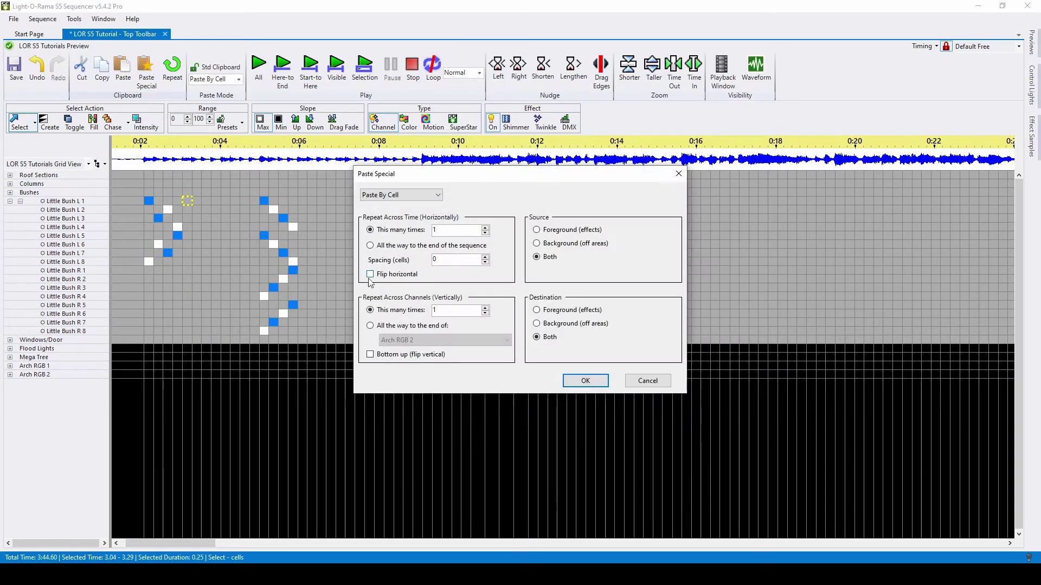
left_click(598, 381)
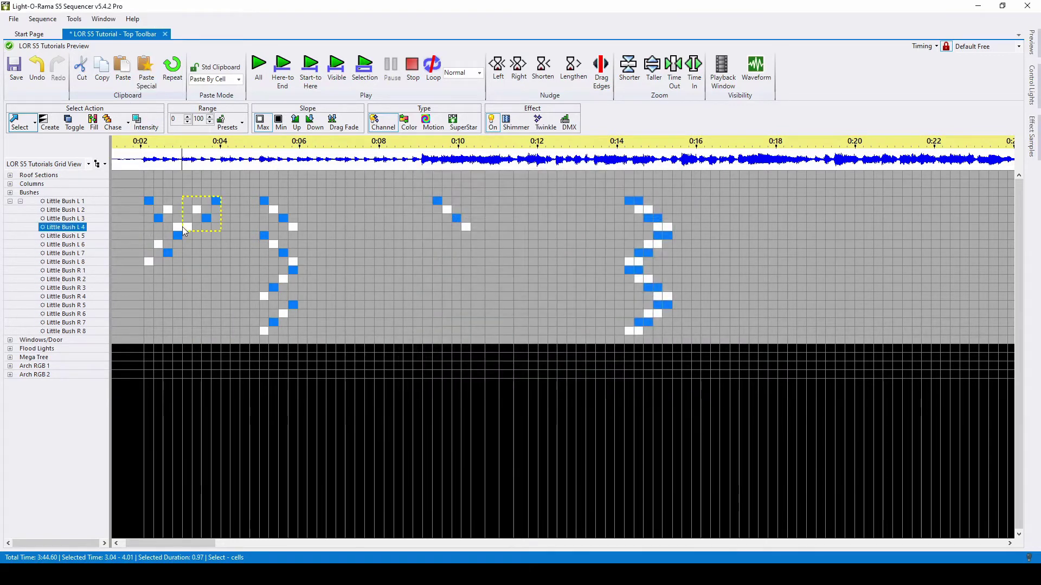
Select the L1–R8 chevron at 0:05 and repeat it twice right after itself
left_click_drag(264, 200, 295, 332)
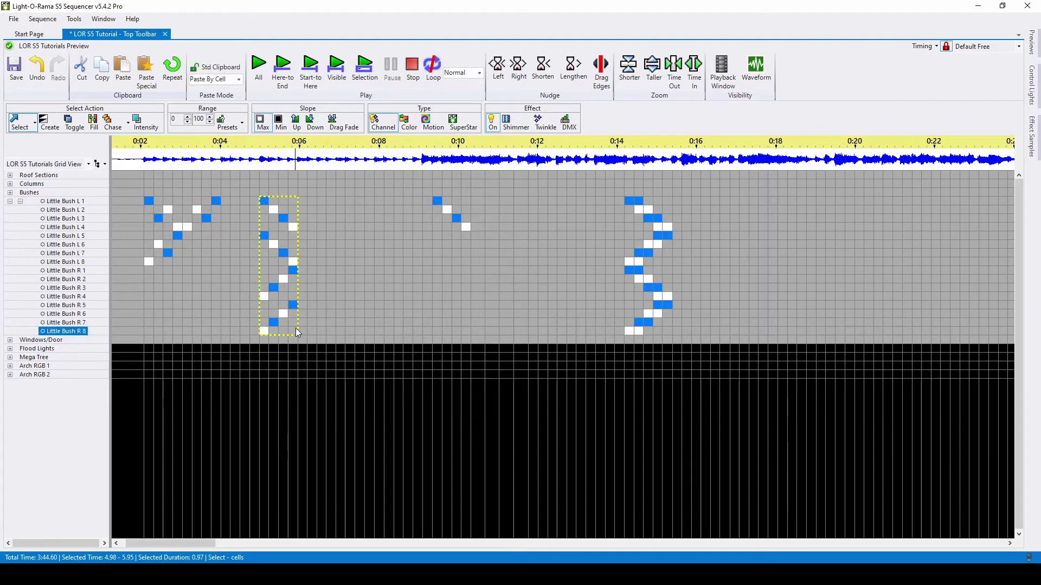
left_click(172, 76)
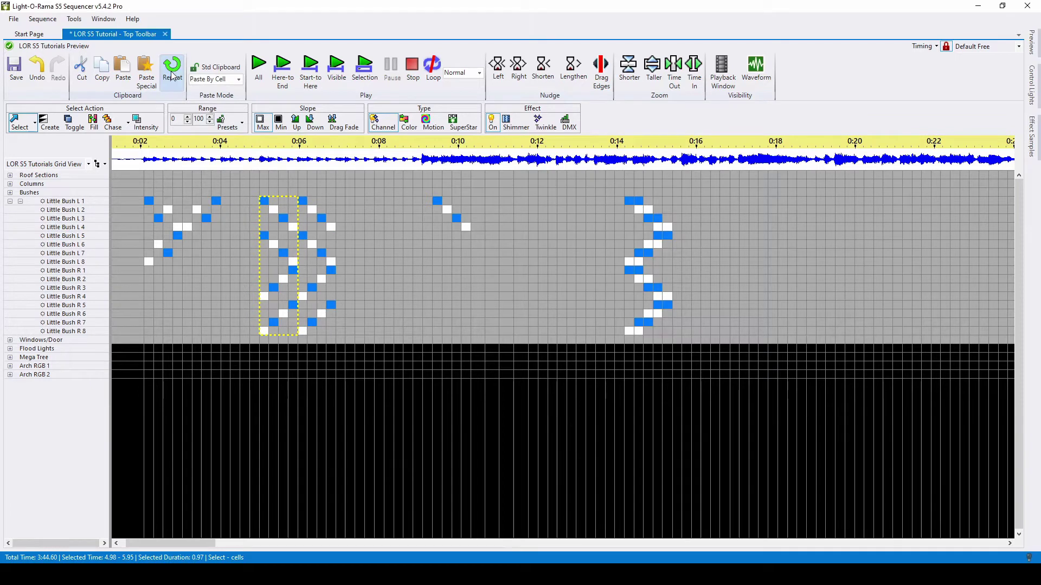
left_click(172, 76)
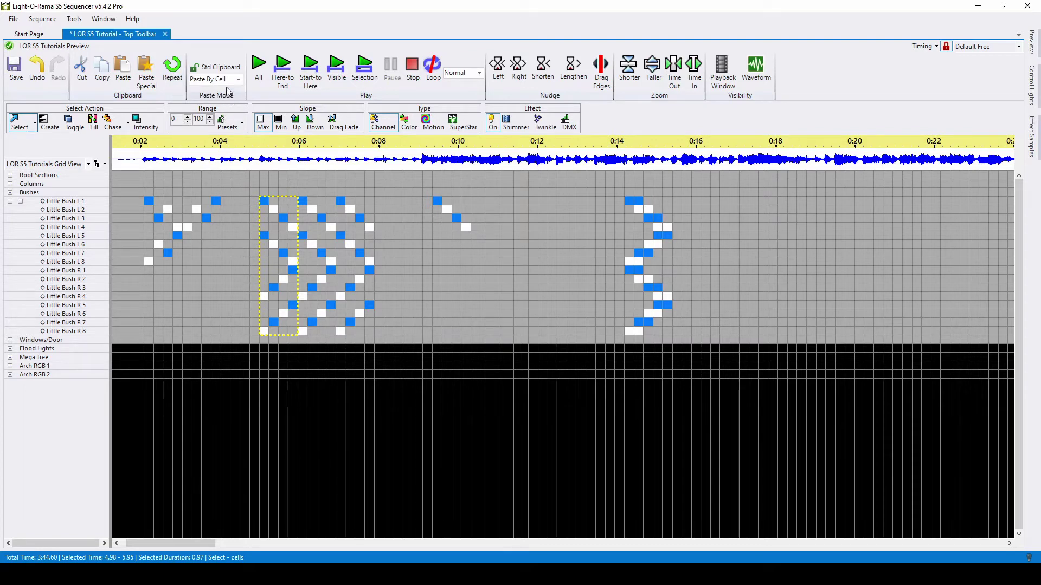
Take the L1–L4 diagonal chase at 0:09–0:10, trial a cell paste at 10.31, and undo it
left_click_drag(437, 200, 466, 229)
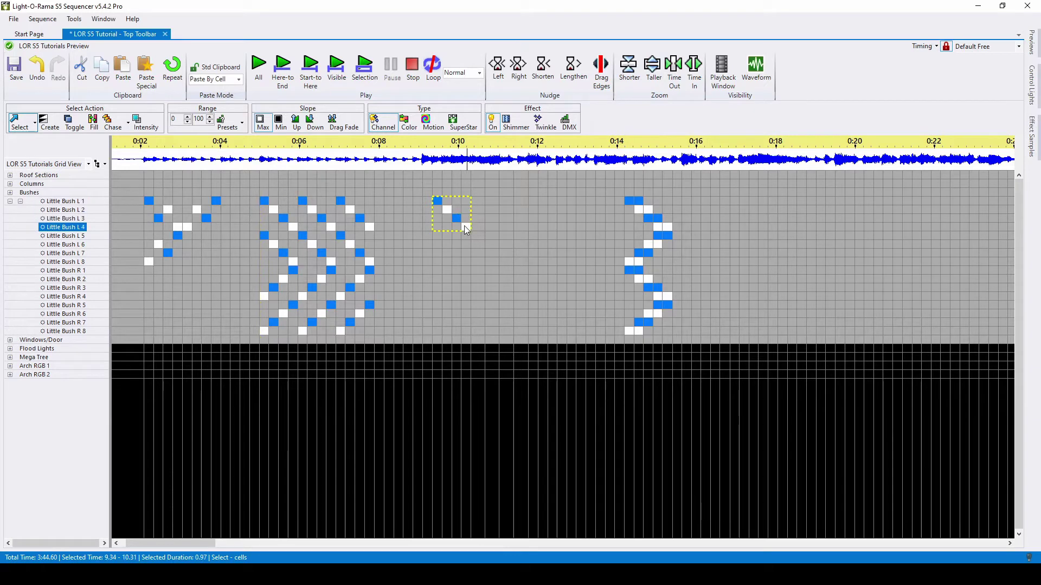
left_click(479, 201)
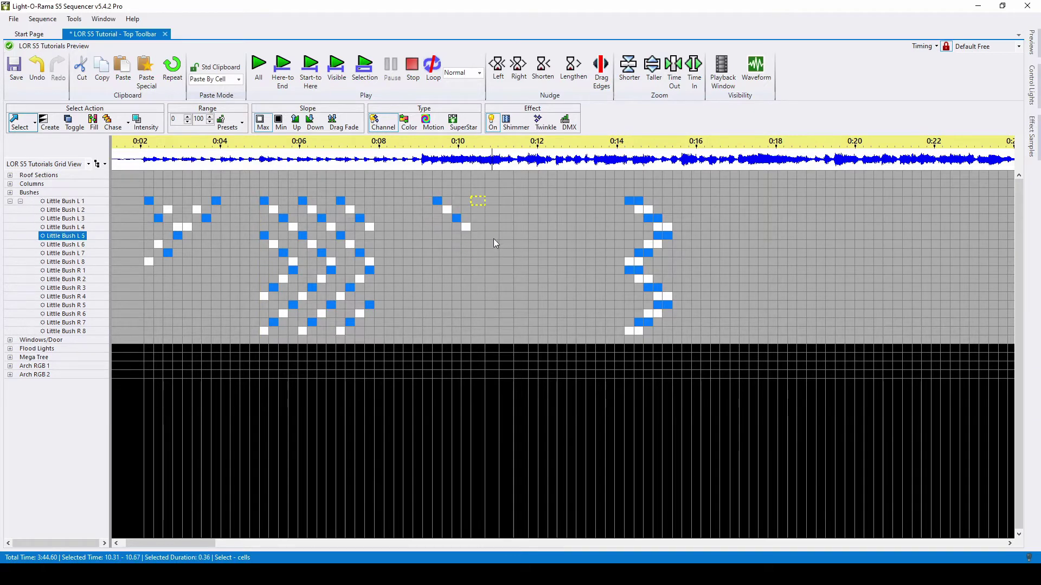
mouse_move(504, 261)
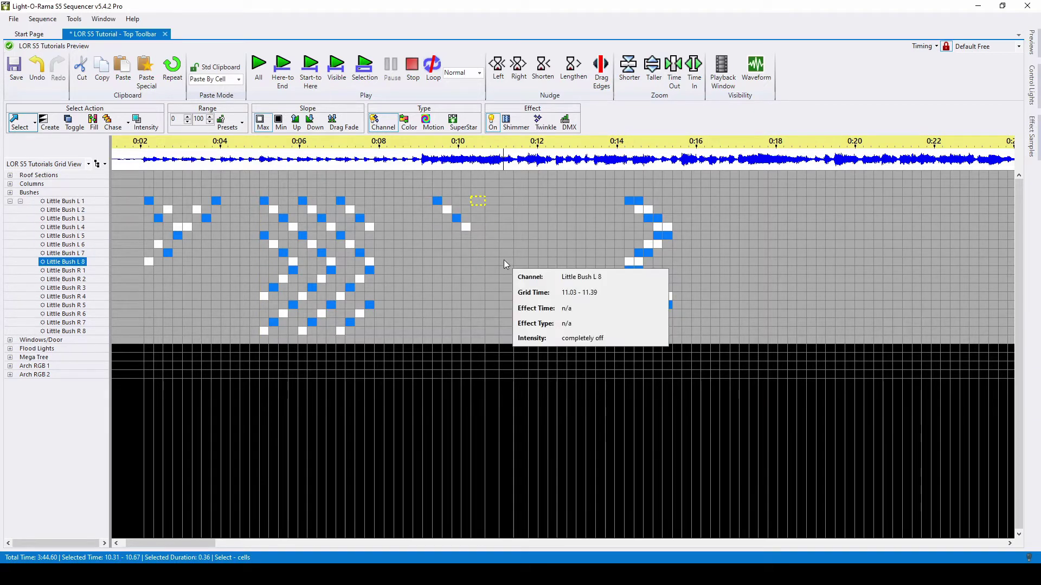
left_click(516, 229, "shift")
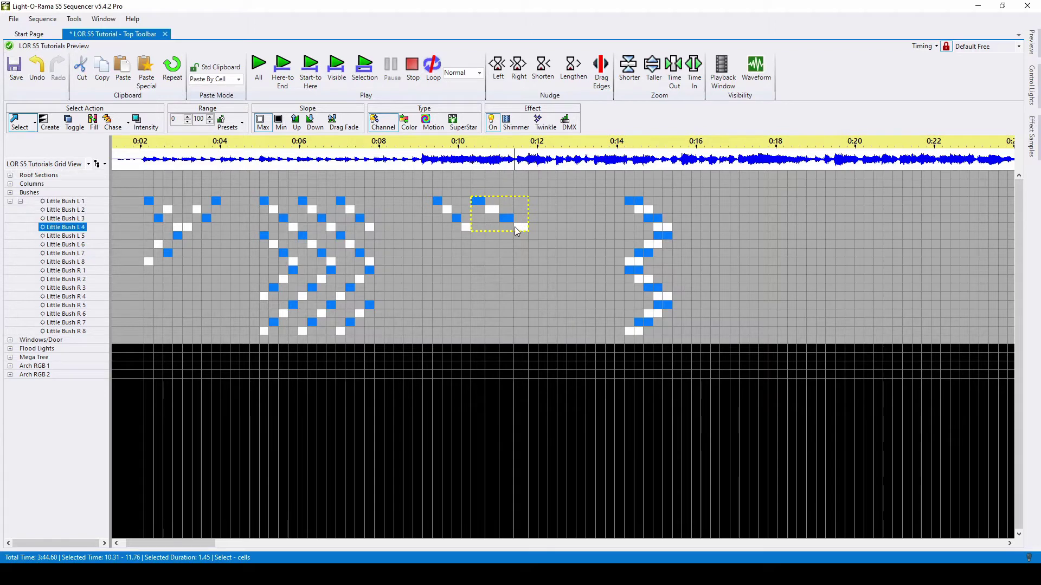
key("ctrl+z")
Try Paste By Time and Stretch To Fit pastes over 10.31–12.73, undoing each
left_click(239, 79)
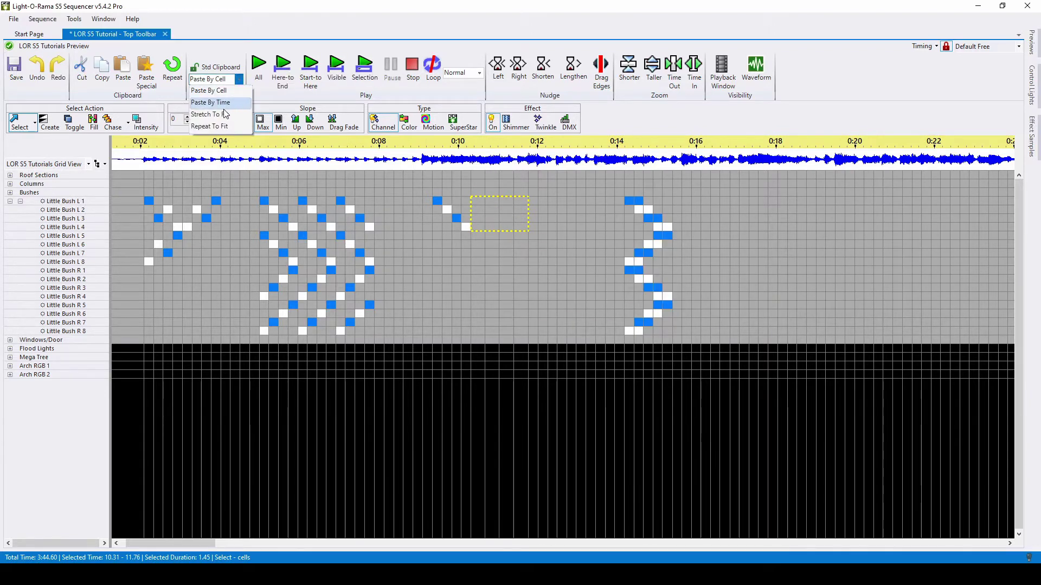
left_click(211, 102)
key("ctrl+v")
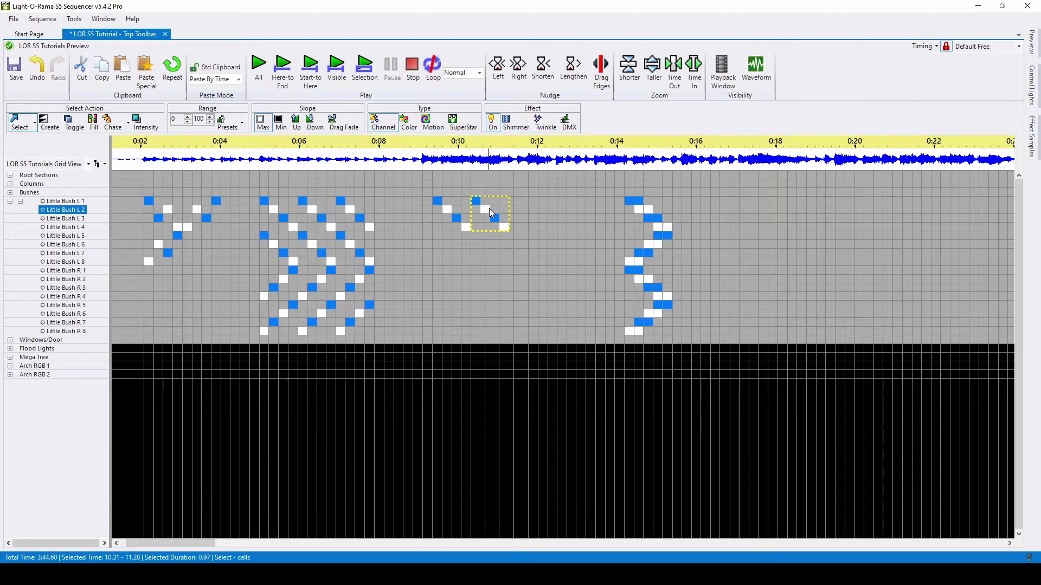
key("ctrl+z")
left_click(238, 79)
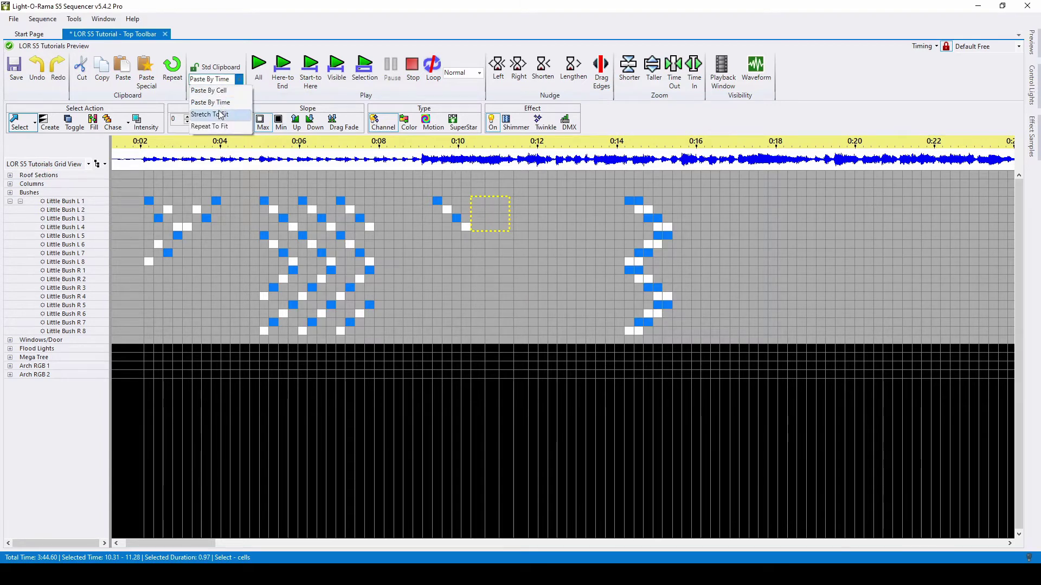
left_click(221, 114)
left_click_drag(479, 201, 560, 204)
key("ctrl+v")
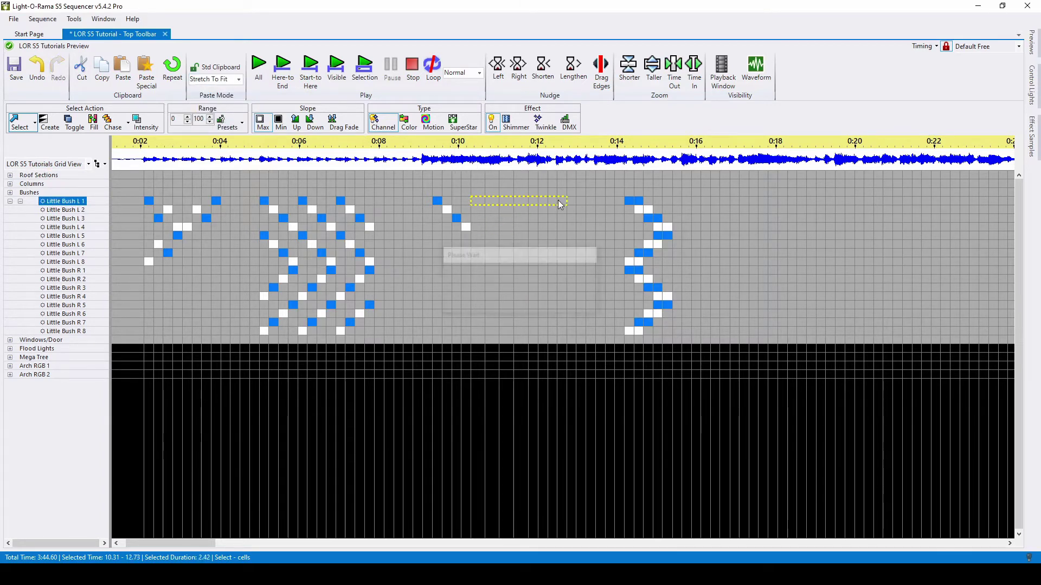
key("ctrl+z")
Paste the chase with Repeat To Fit across 10.31–12.73
left_click(197, 79)
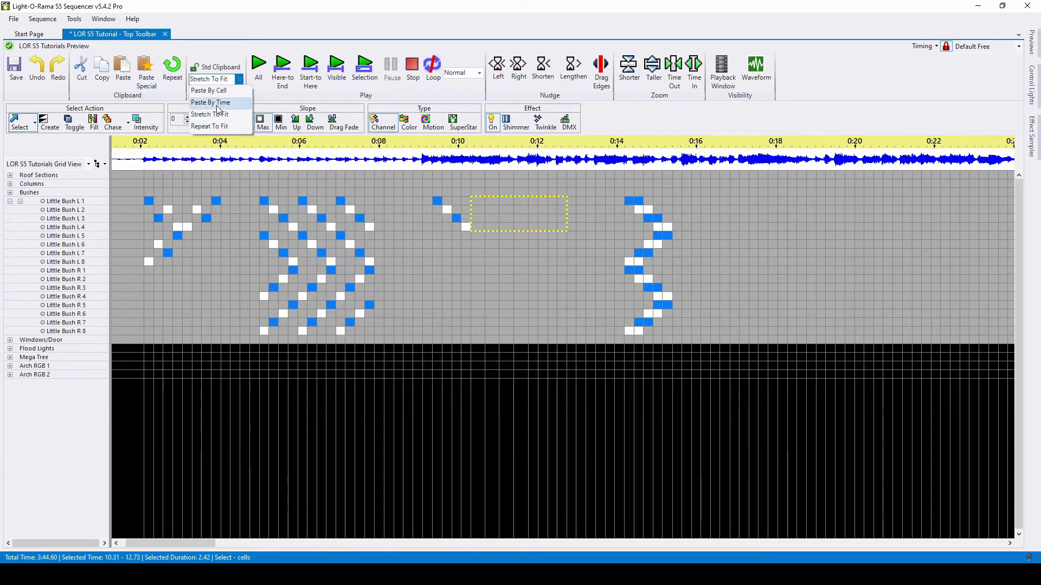
left_click(210, 127)
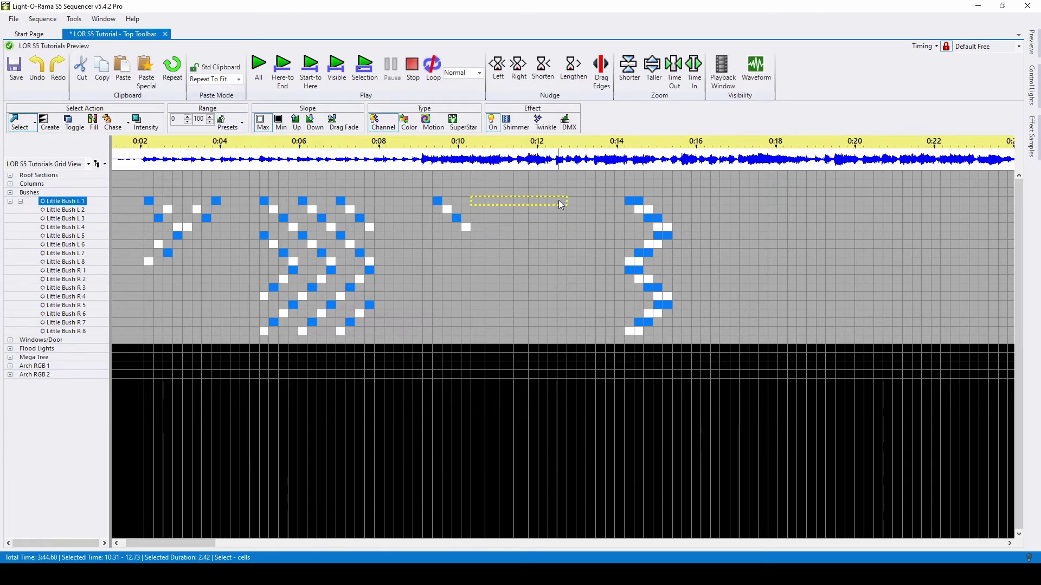
key("ctrl+v")
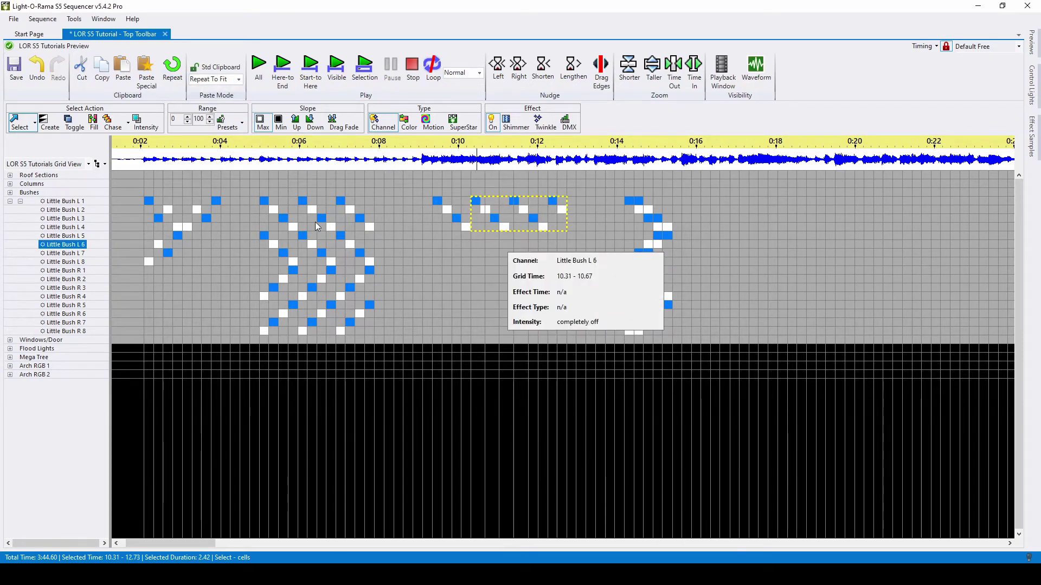
left_click(215, 68)
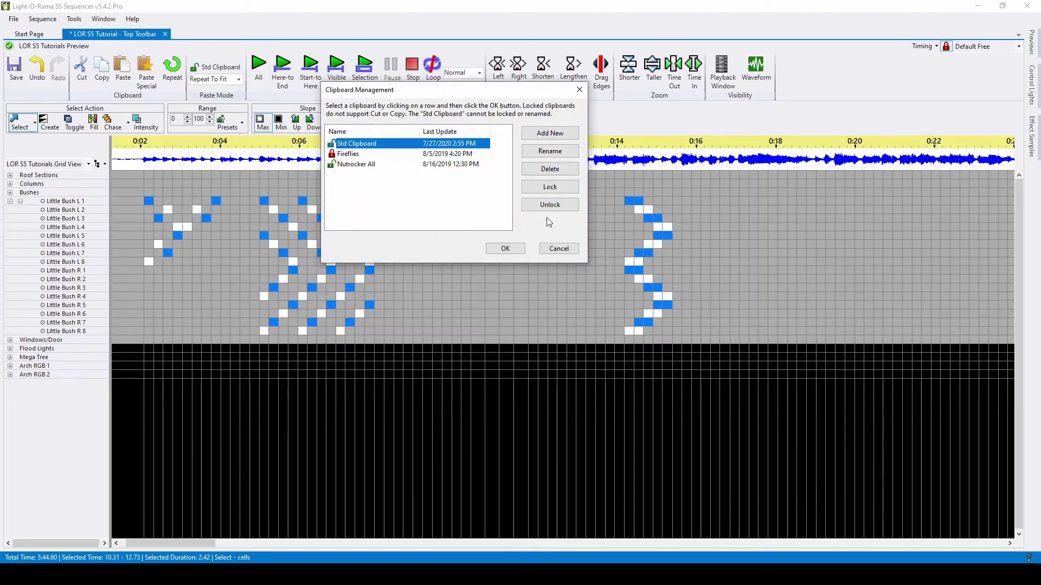
left_click(557, 248)
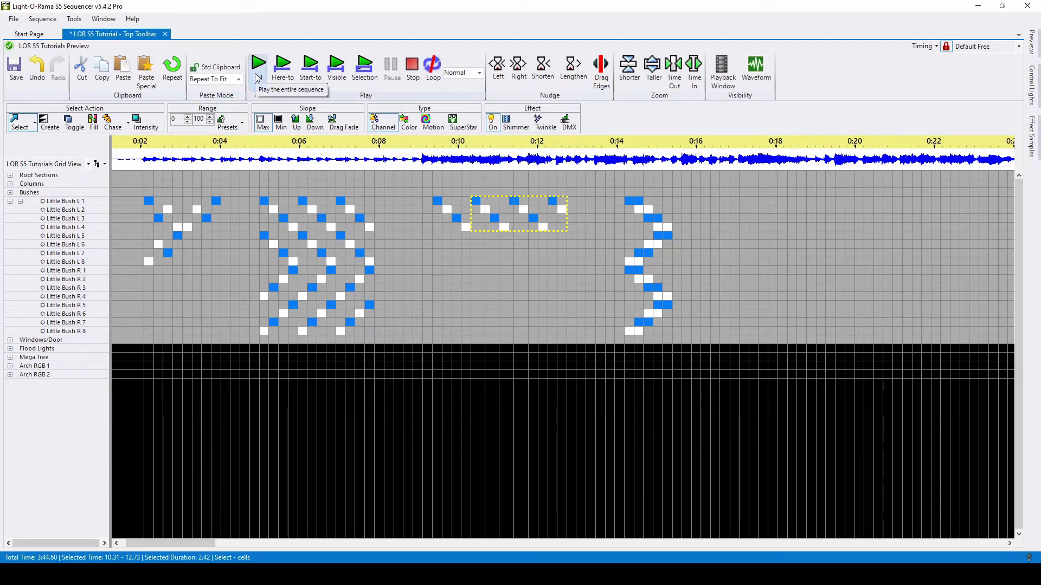
left_click(408, 235)
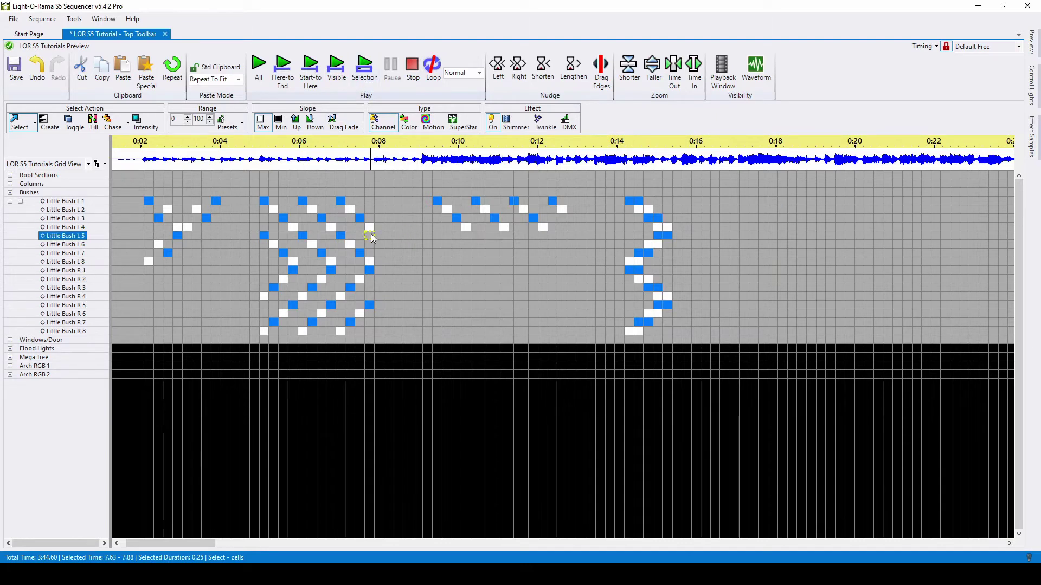
left_click_drag(366, 233, 556, 245)
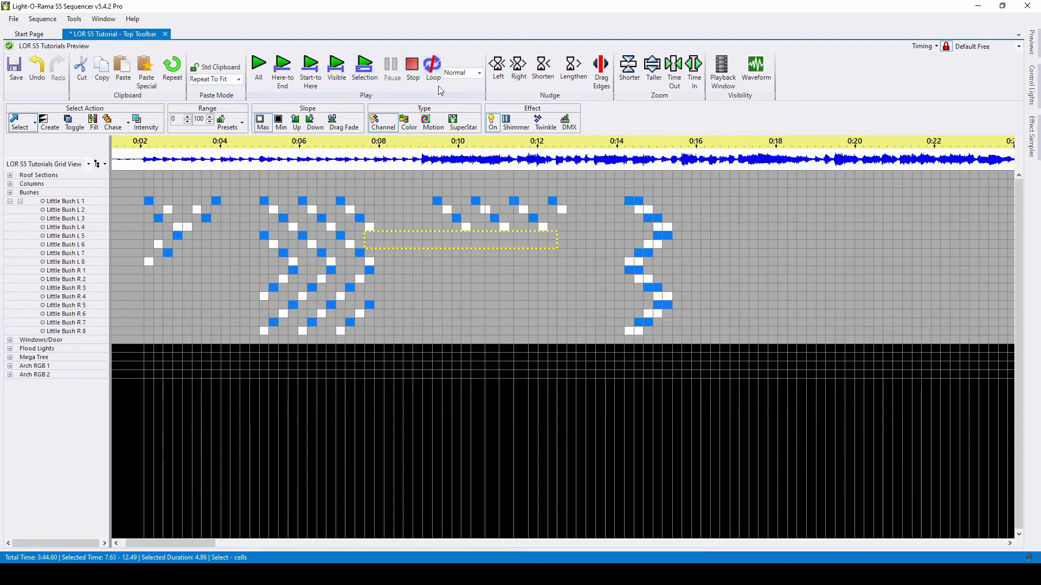
left_click(481, 75)
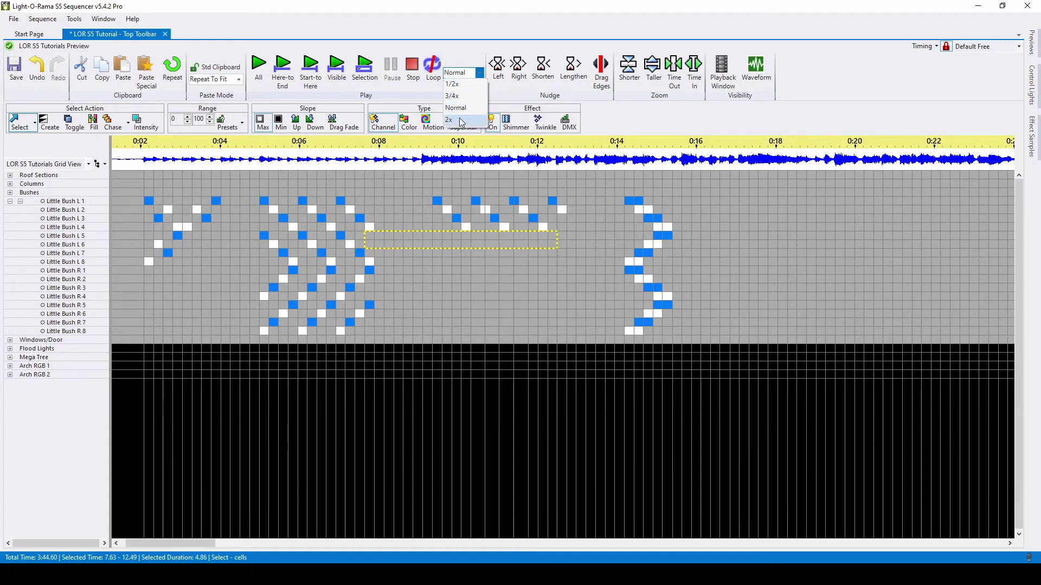
left_click(555, 103)
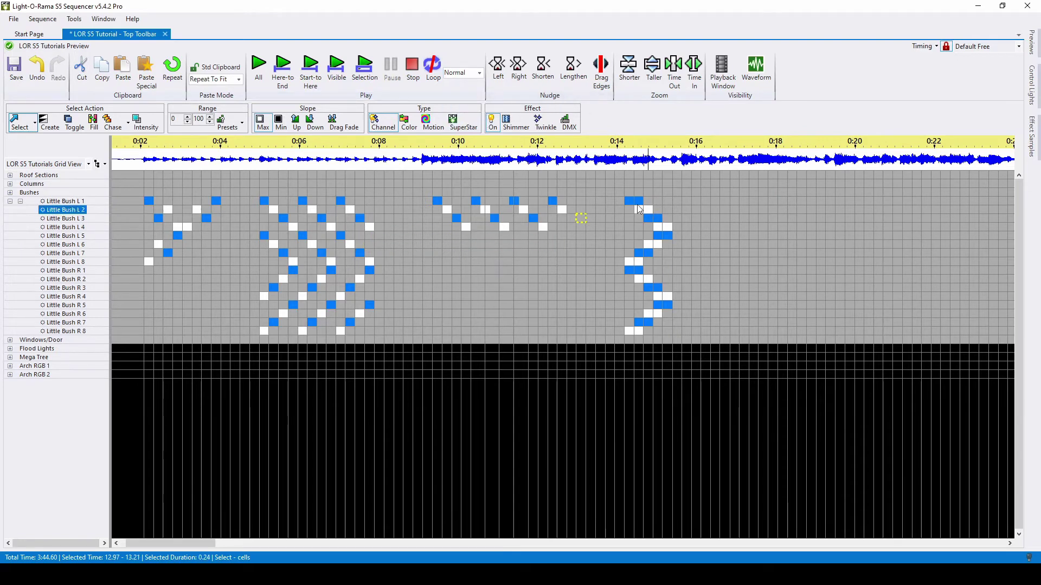
Nudge the Little Bush L1–L4 effects near 0:14 left once, then right twice
left_click_drag(626, 199, 672, 233)
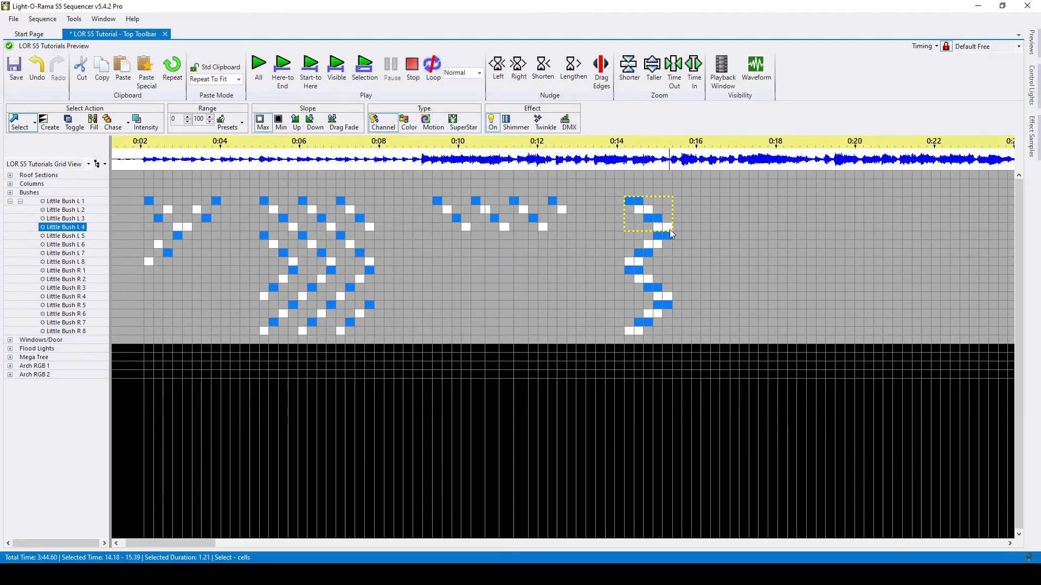
left_click(497, 75)
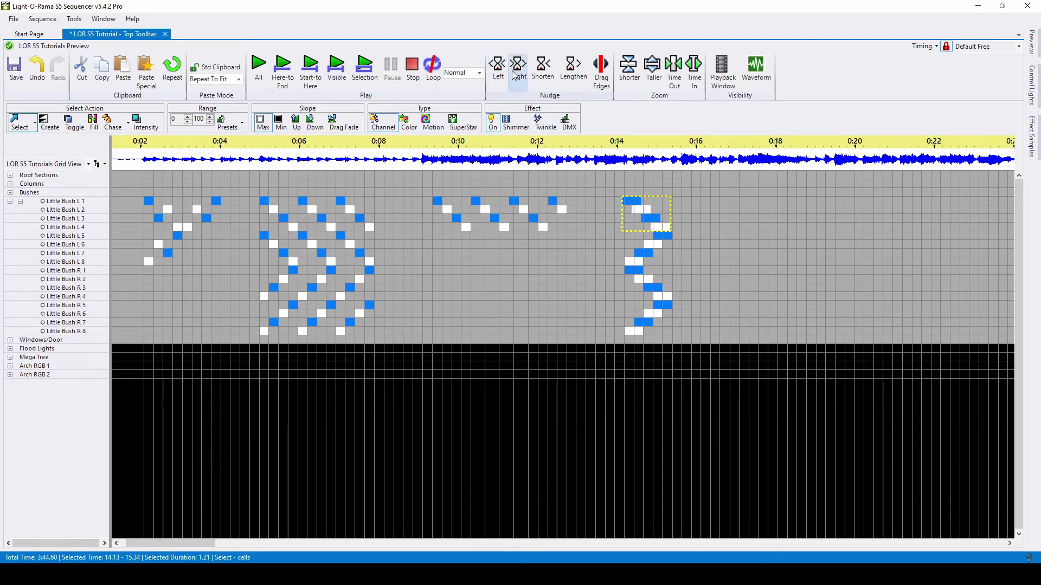
left_click(516, 76)
left_click(516, 76)
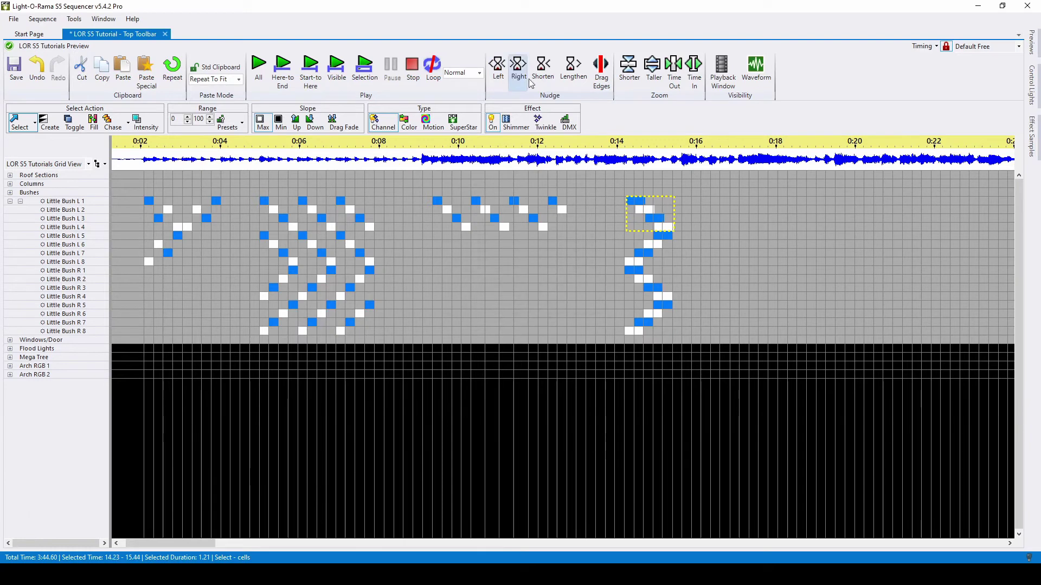
Shorten the selected effects twice, then lengthen them twice
left_click(542, 76)
left_click(543, 76)
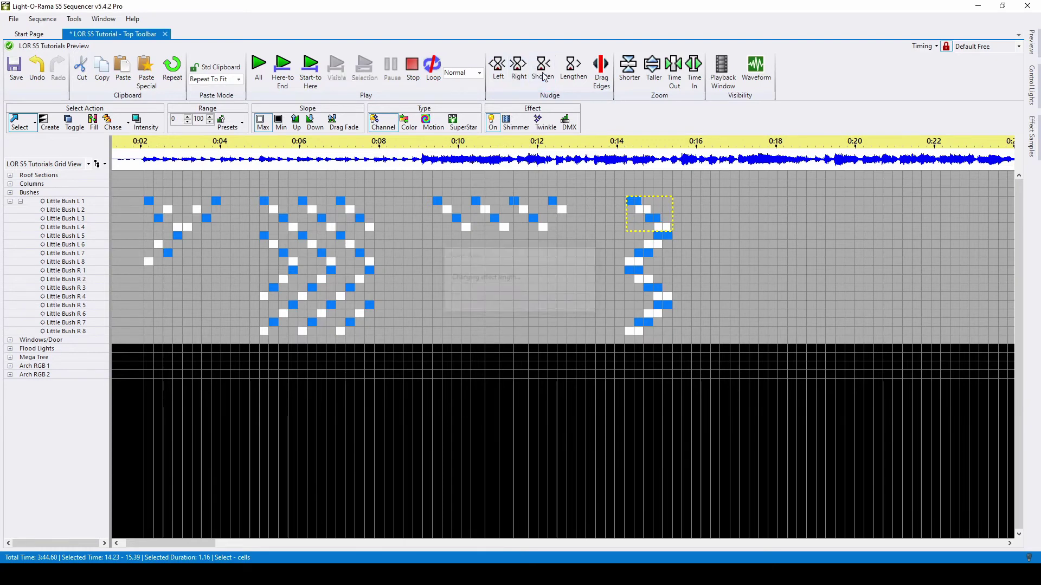
left_click(567, 73)
left_click(567, 73)
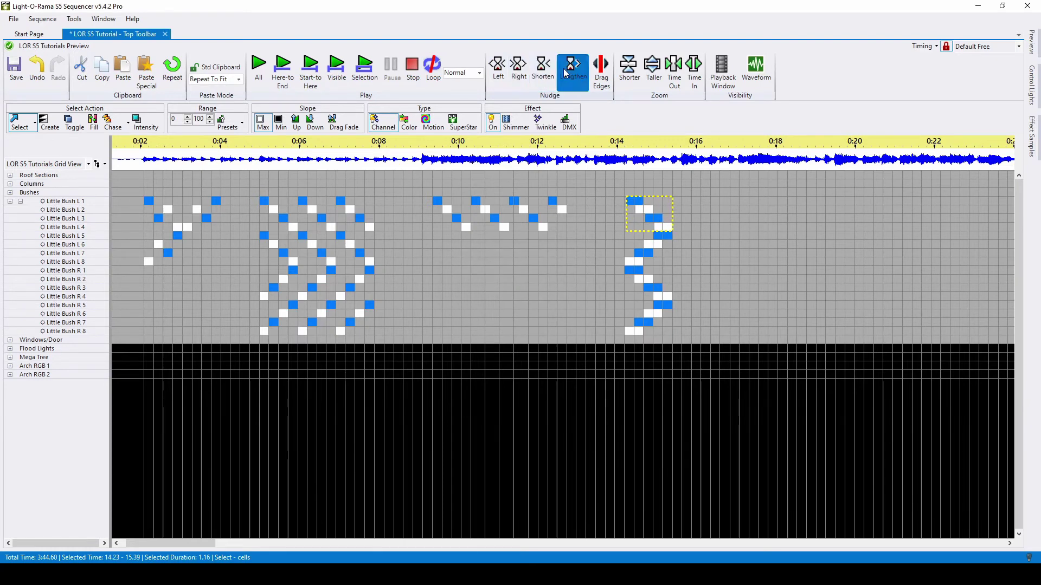
With Drag Edges on, stretch L1's effect from about 13.6 to 16.8 with a ramp-down ending
left_click(605, 79)
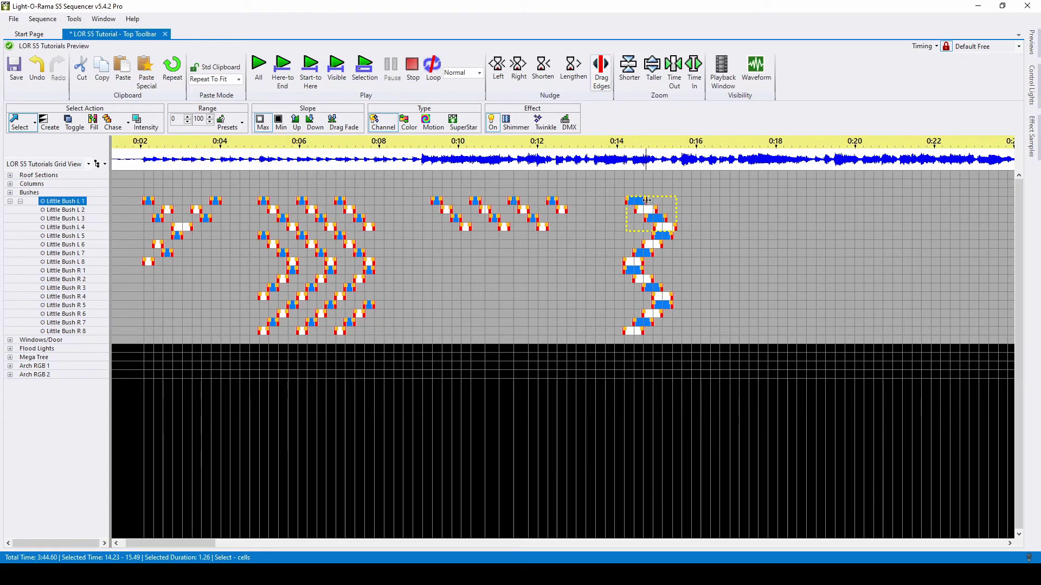
left_click_drag(707, 201, 708, 201)
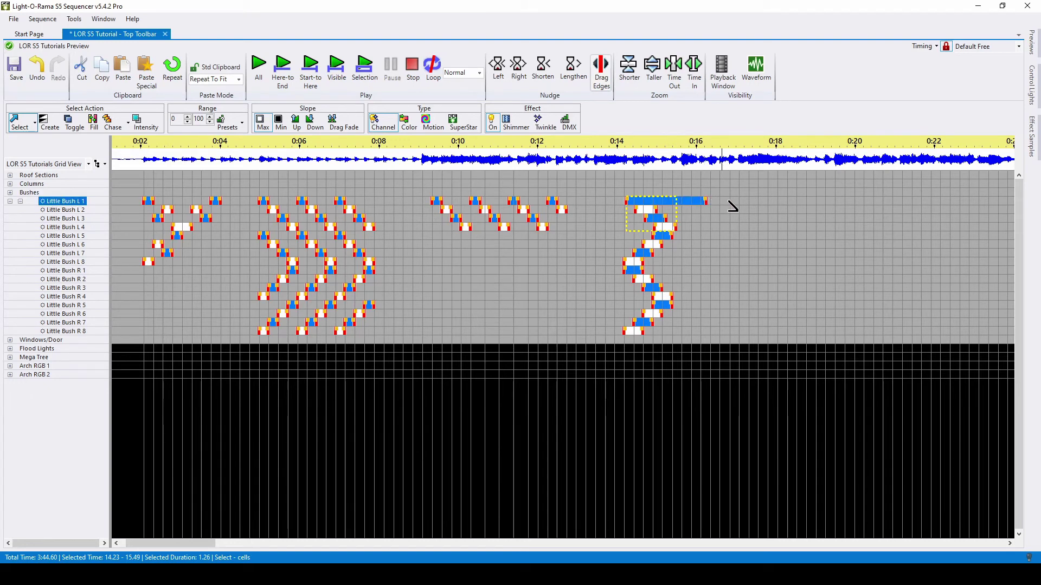
left_click(729, 201)
left_click_drag(625, 202, 602, 203)
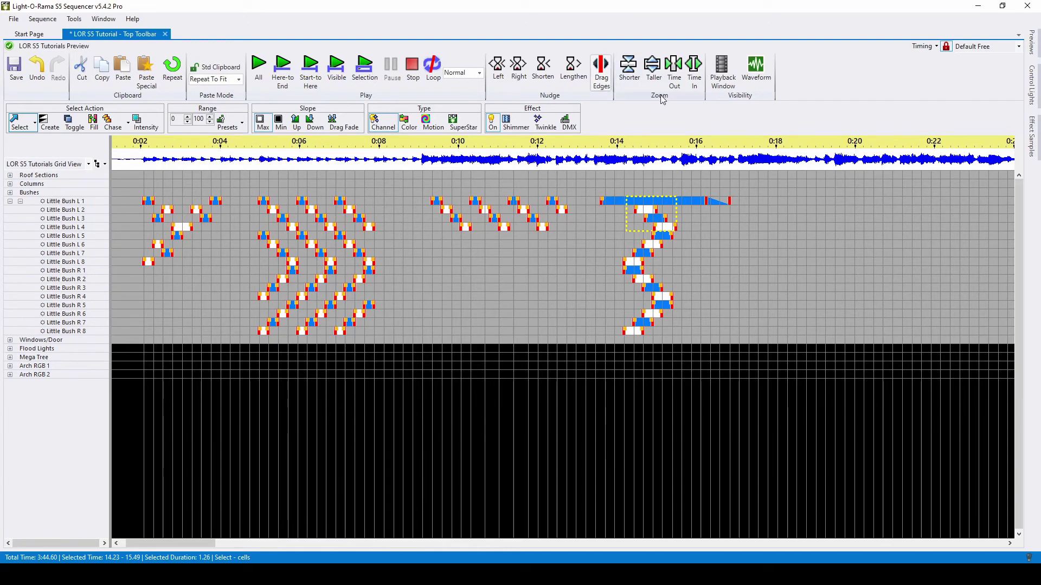
Make channel rows one step taller overall and zoom the timeline out twice, then back in twice
left_click(628, 75)
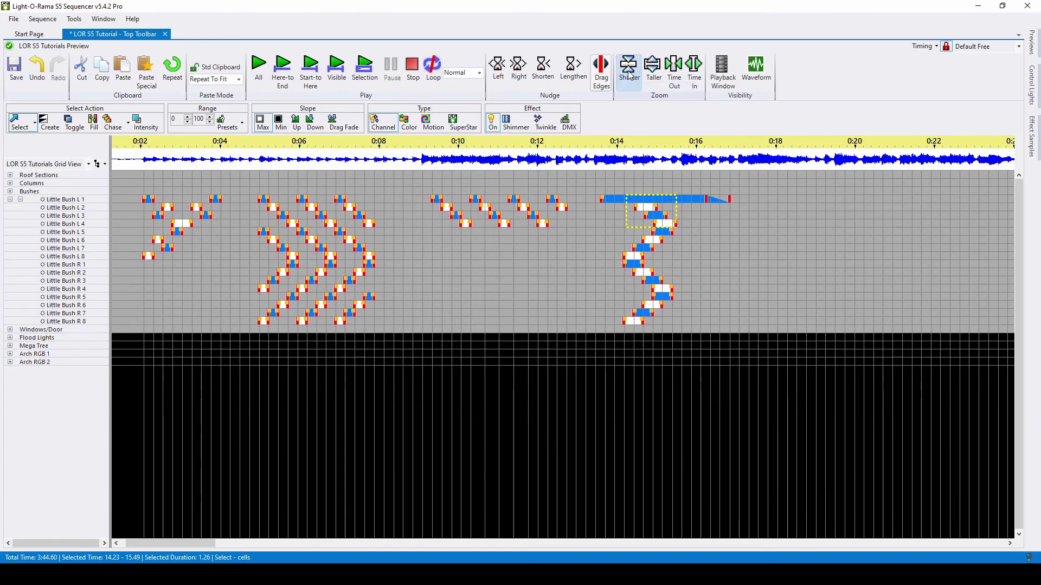
left_click(653, 74)
left_click(652, 75)
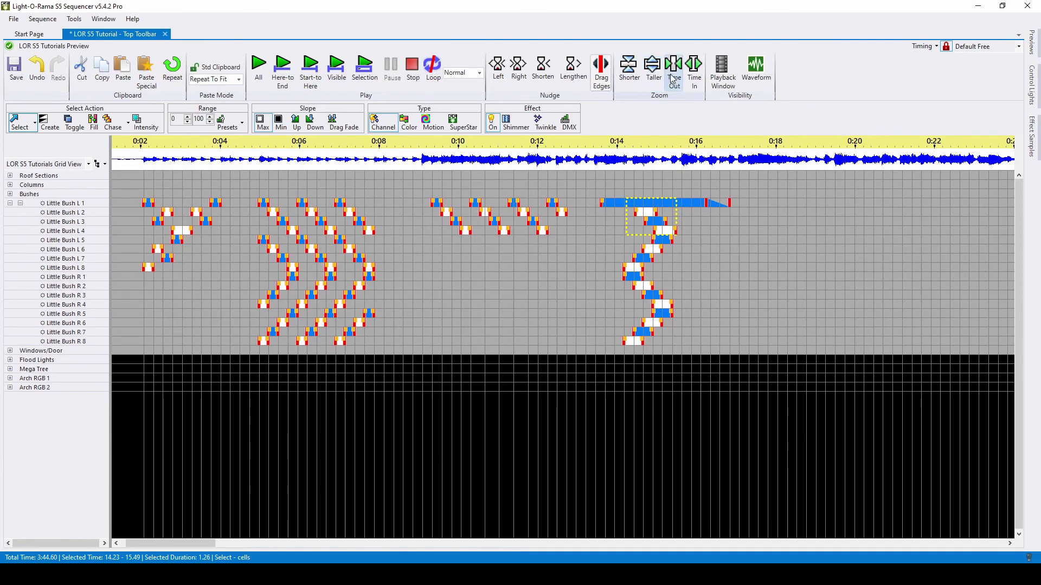
left_click(673, 78)
left_click(672, 77)
left_click(696, 80)
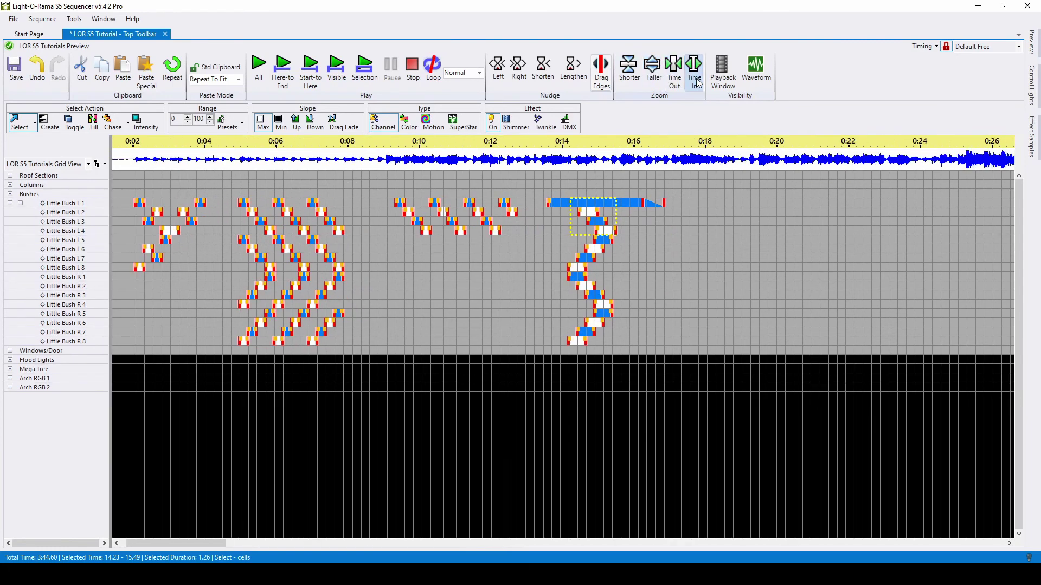
left_click(696, 81)
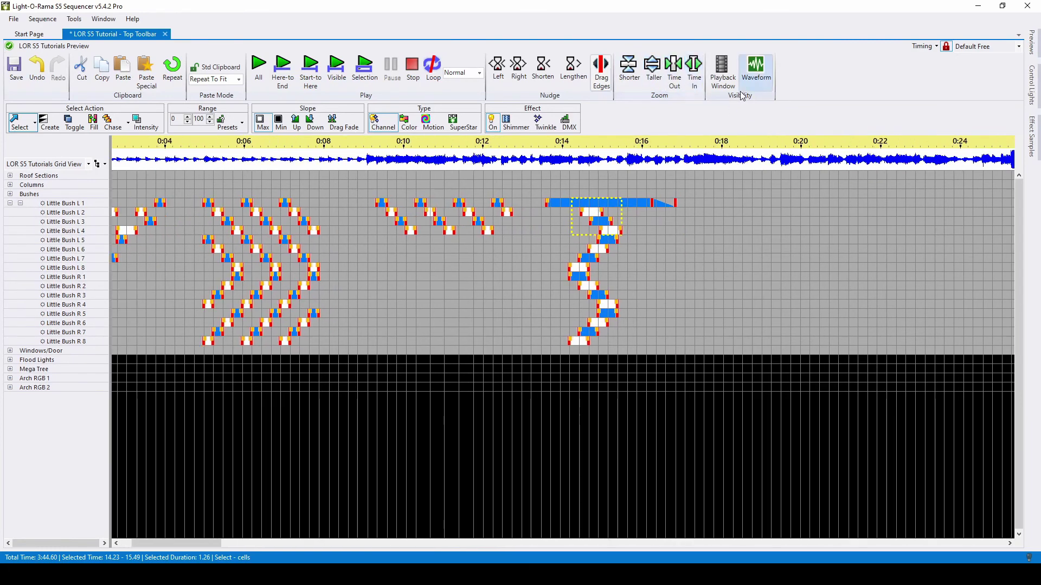
Toggle the audio waveform off and back on, then open and close the Playback Window
left_click(760, 70)
left_click(761, 71)
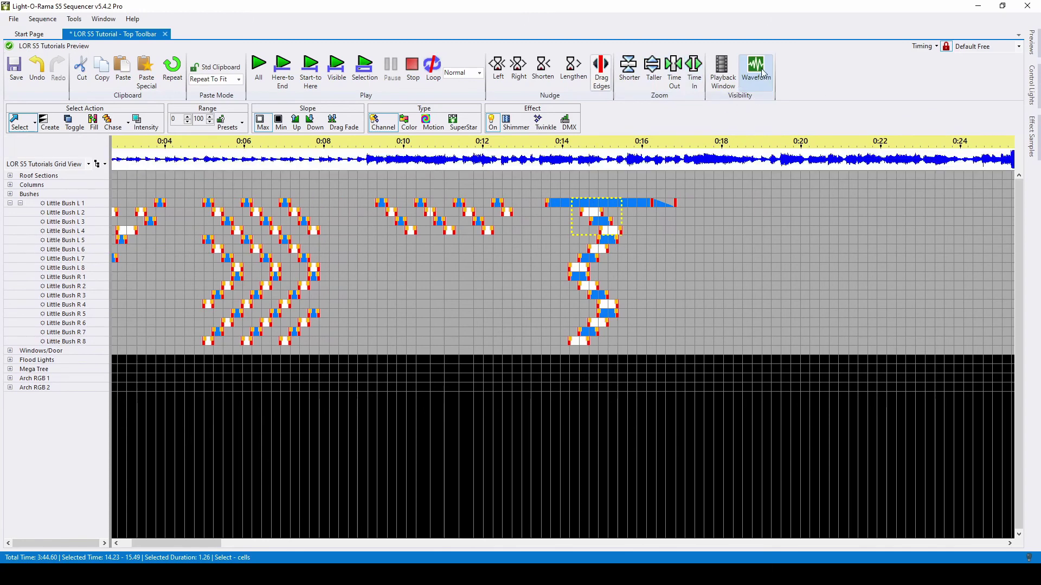
left_click(723, 81)
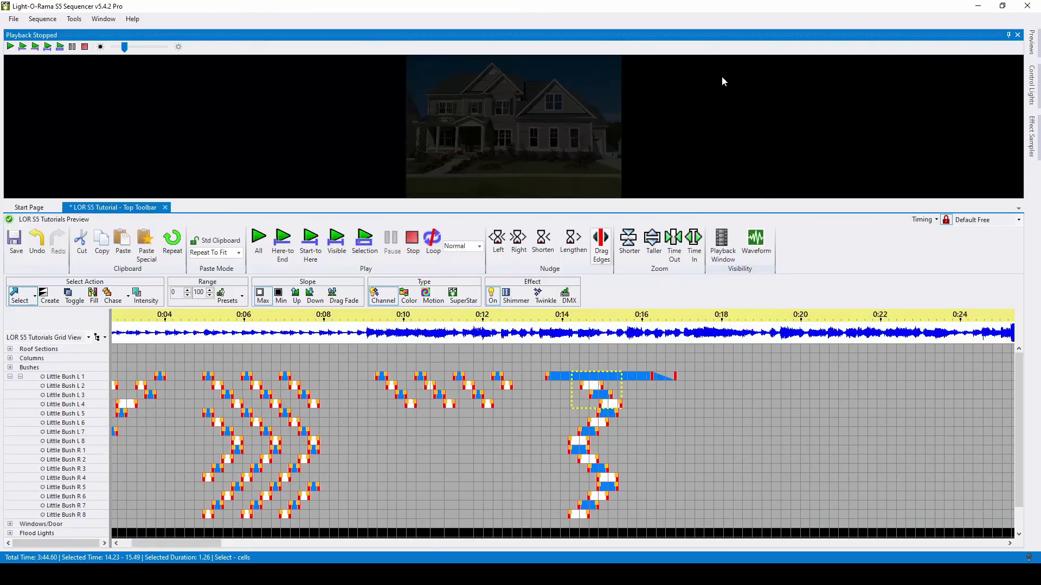
left_click(725, 254)
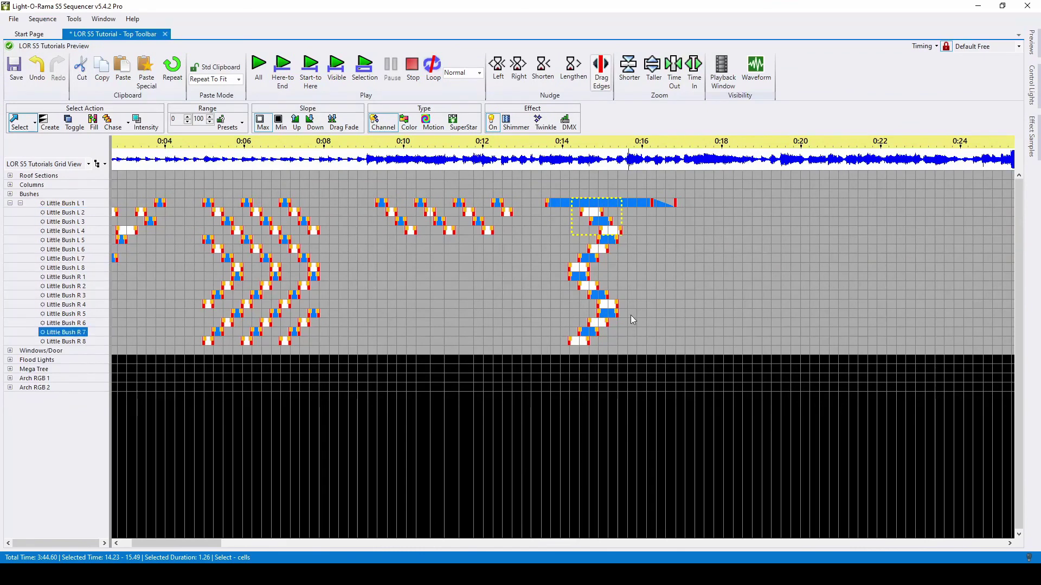